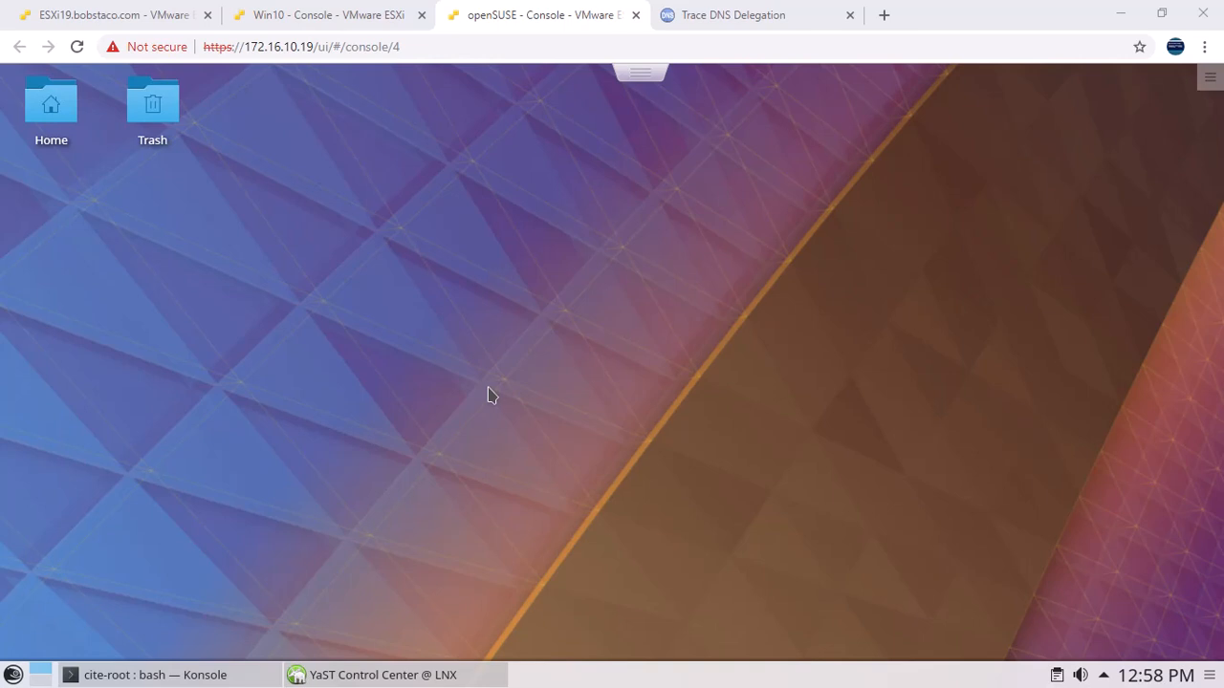
Bring up the root Konsole terminal and list all network interface settings with the command wicked show all
left_click(230, 675)
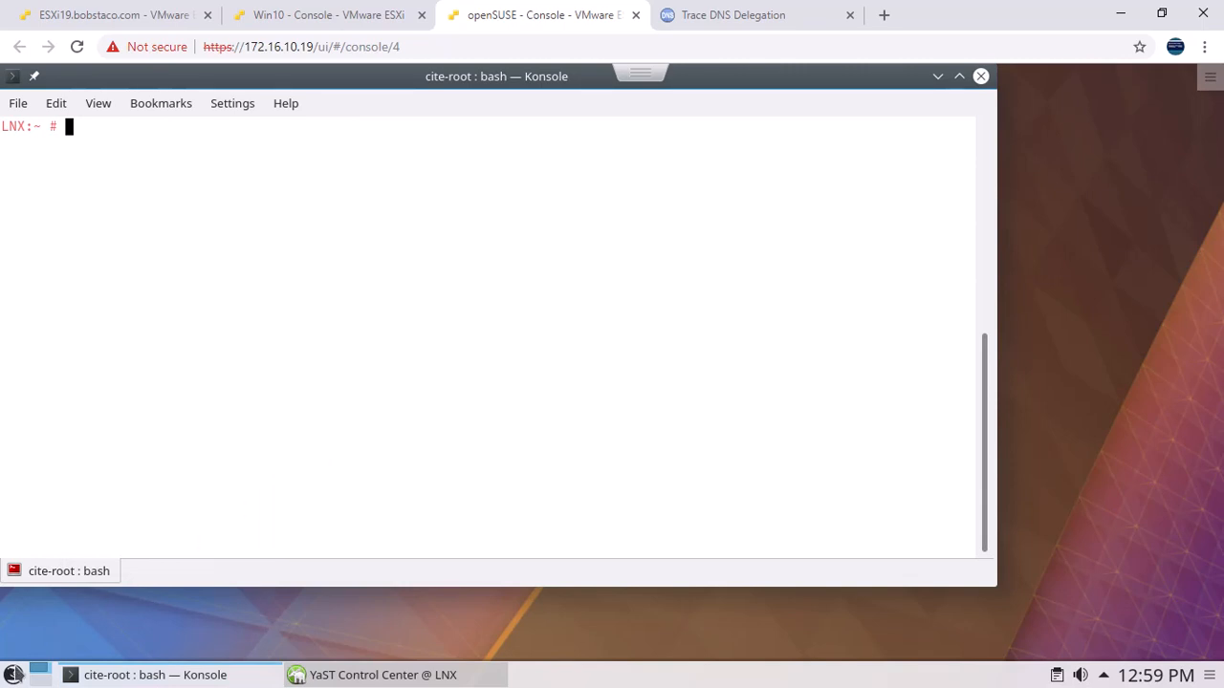
left_click(13, 675)
mouse_move(38, 557)
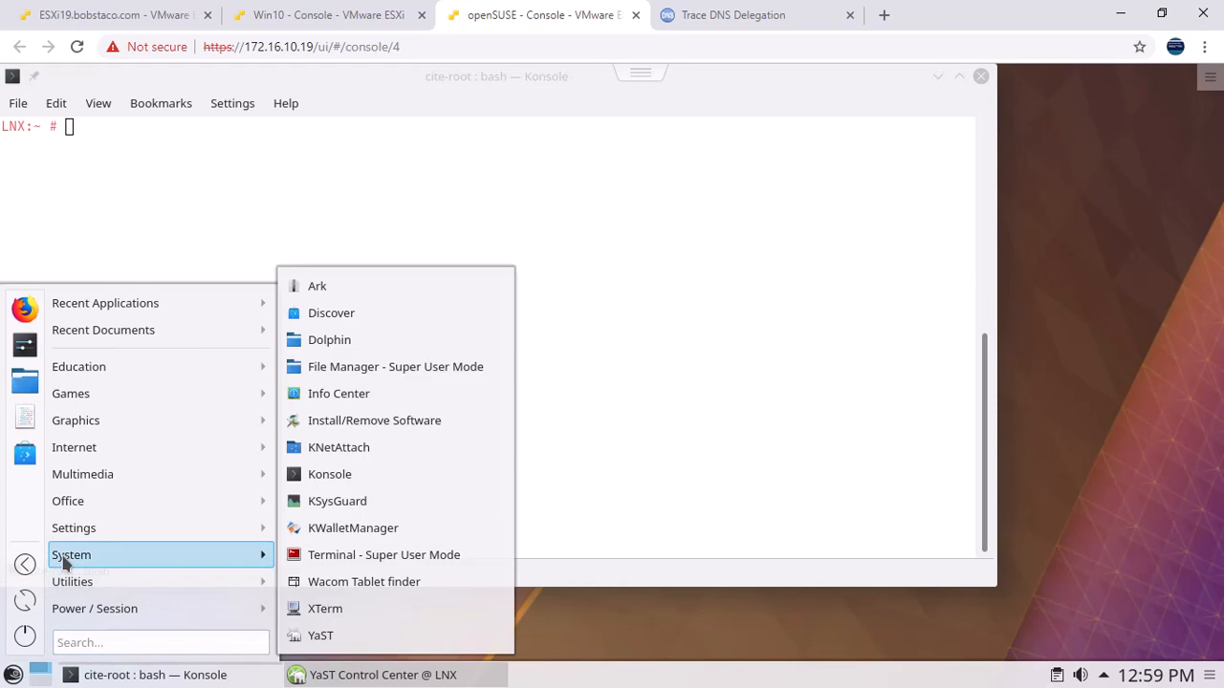
left_click(328, 565)
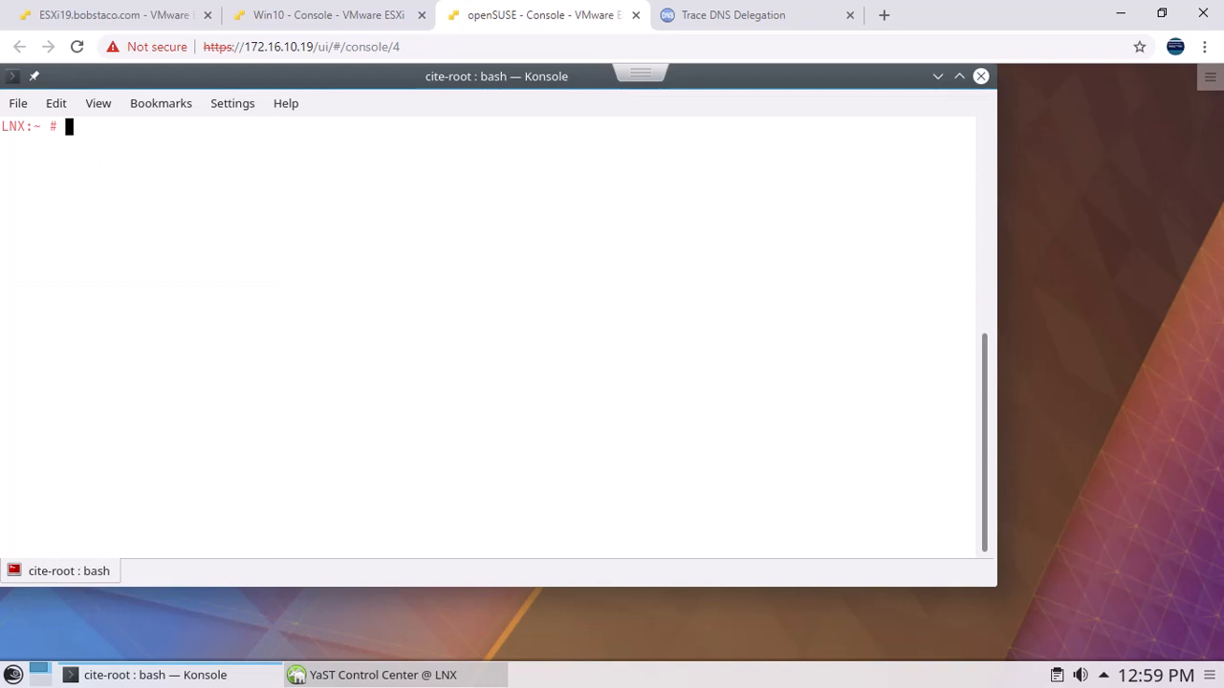
type("wicked show all")
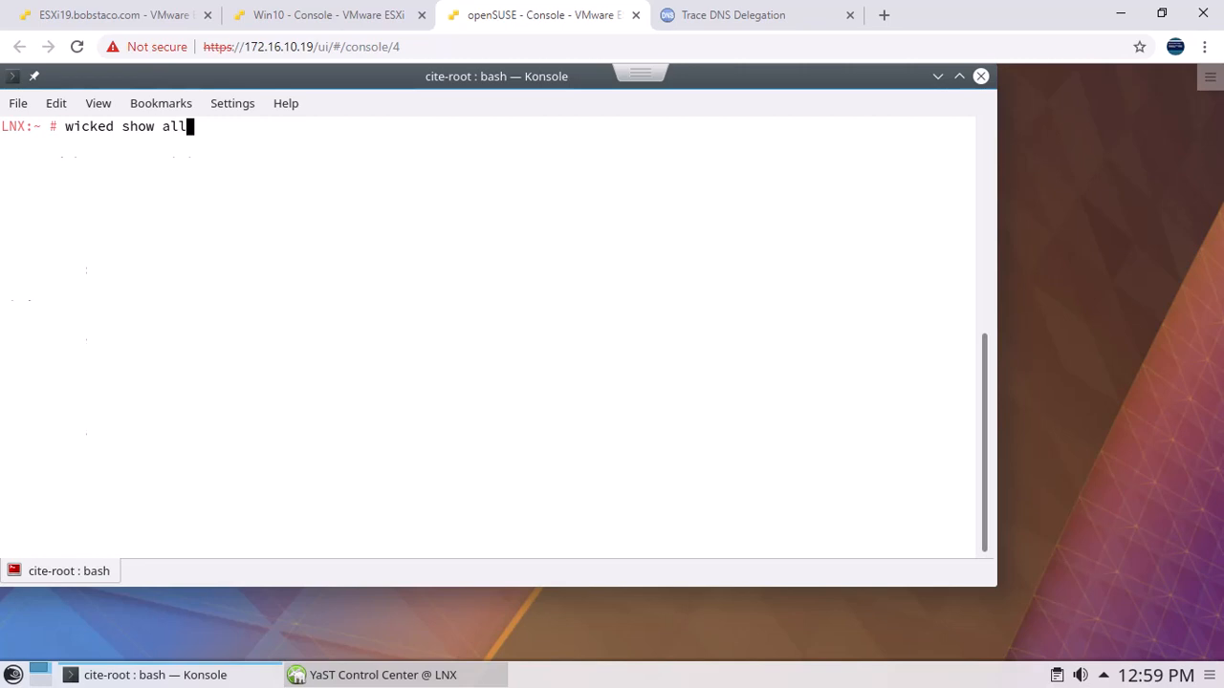
key("Return")
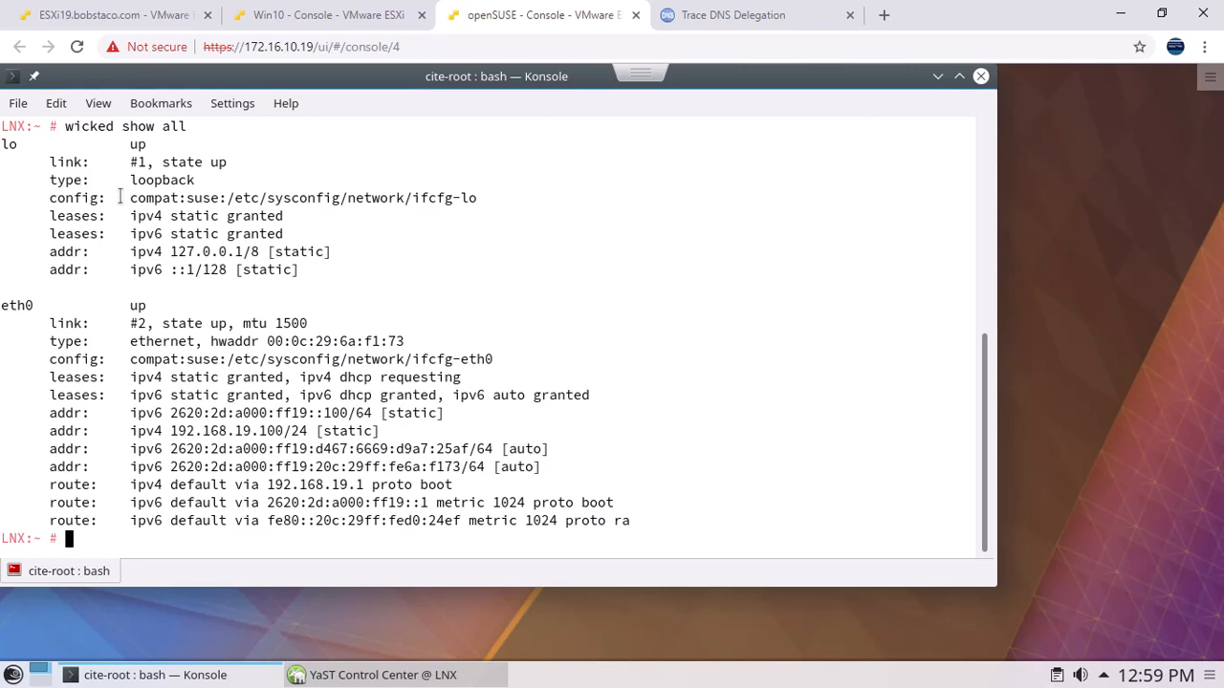
Highlight eth0's static IPv4 address and its static IPv6 address in the command output, and clear the highlight
left_click_drag(142, 432, 390, 433)
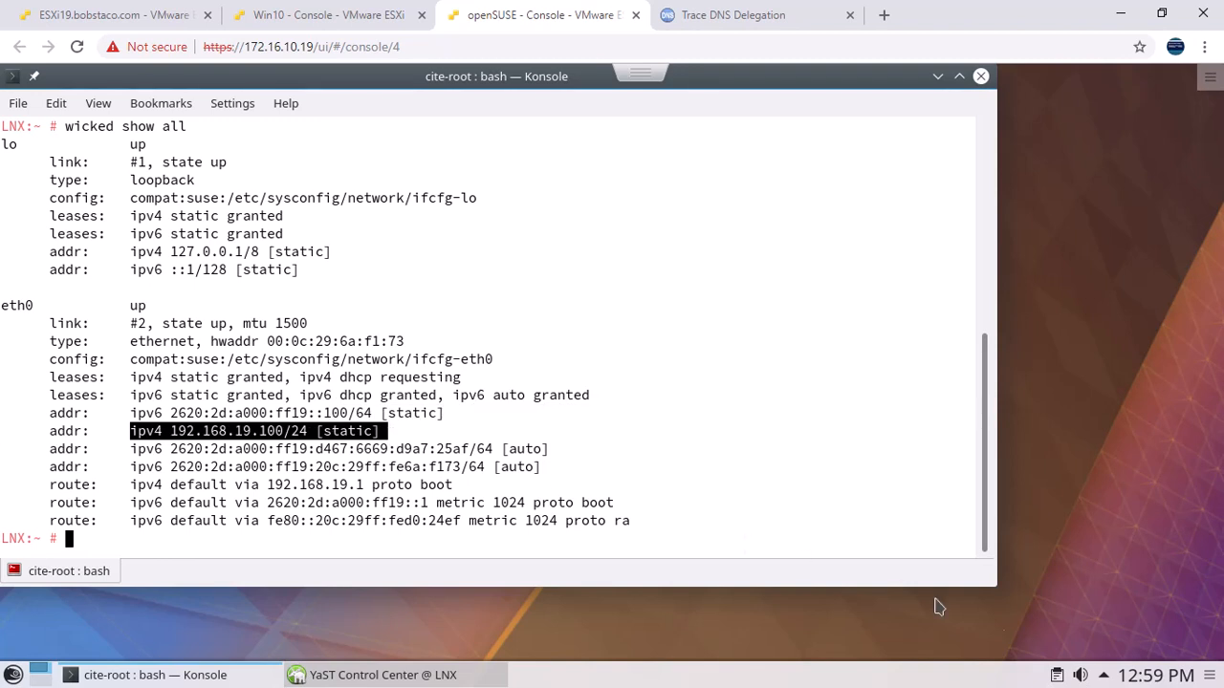
left_click(127, 413)
left_click_drag(127, 413, 452, 412)
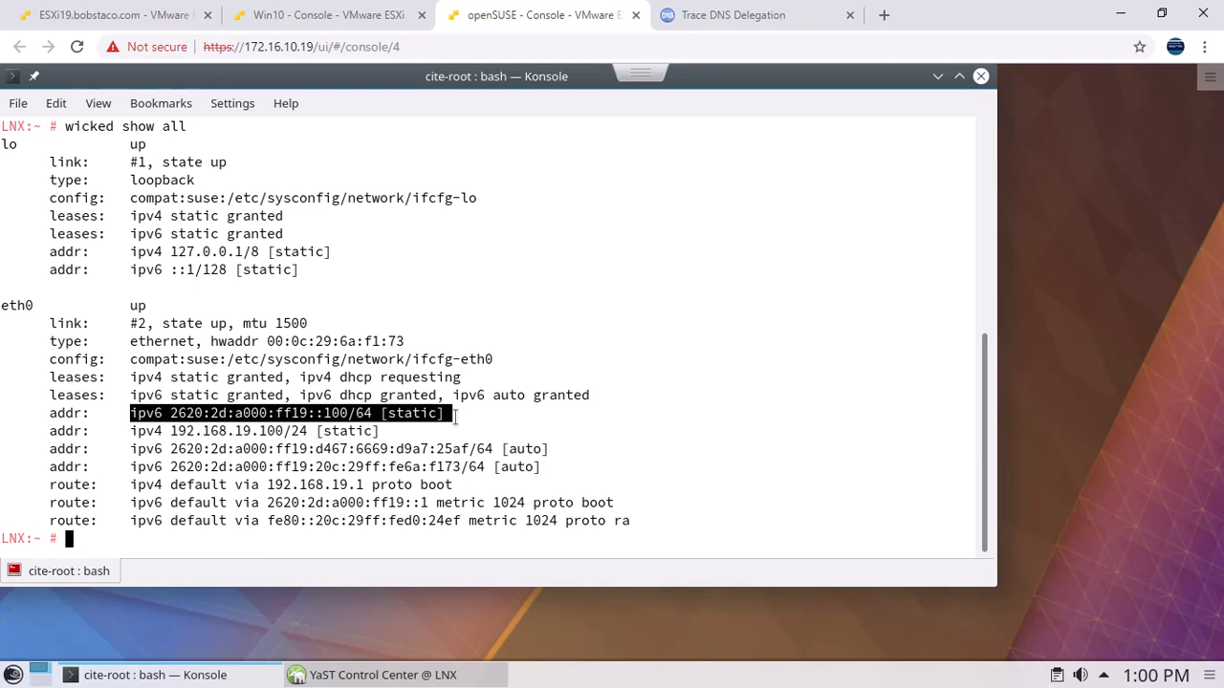
left_click(424, 430)
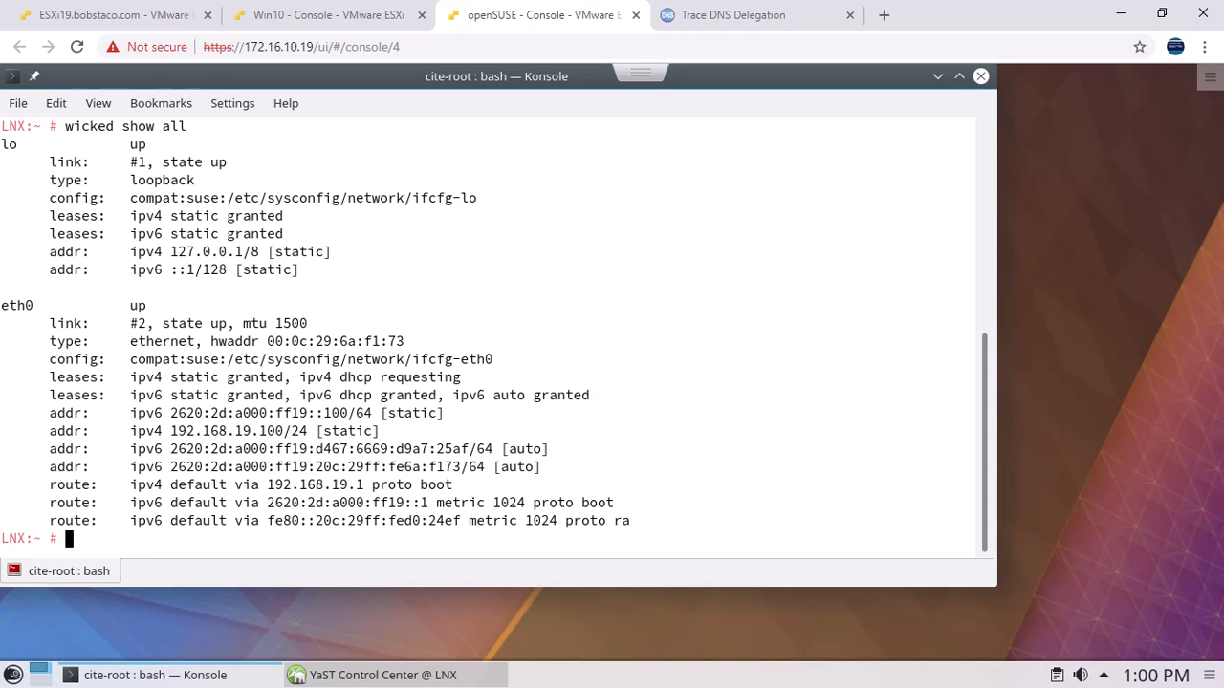
Test IPv4 connectivity and name resolution by pinging ftp.novell.com, and stop the ping after several replies
type("ping ftp.novell.com")
key("Return")
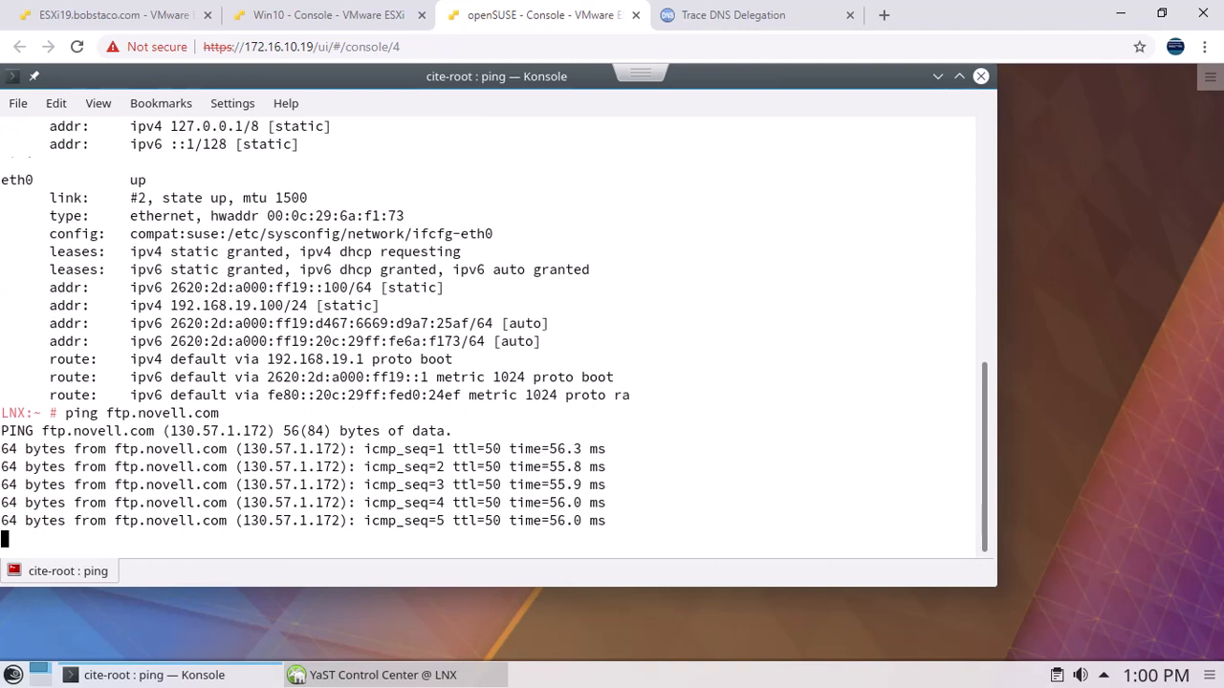
key("ctrl+c")
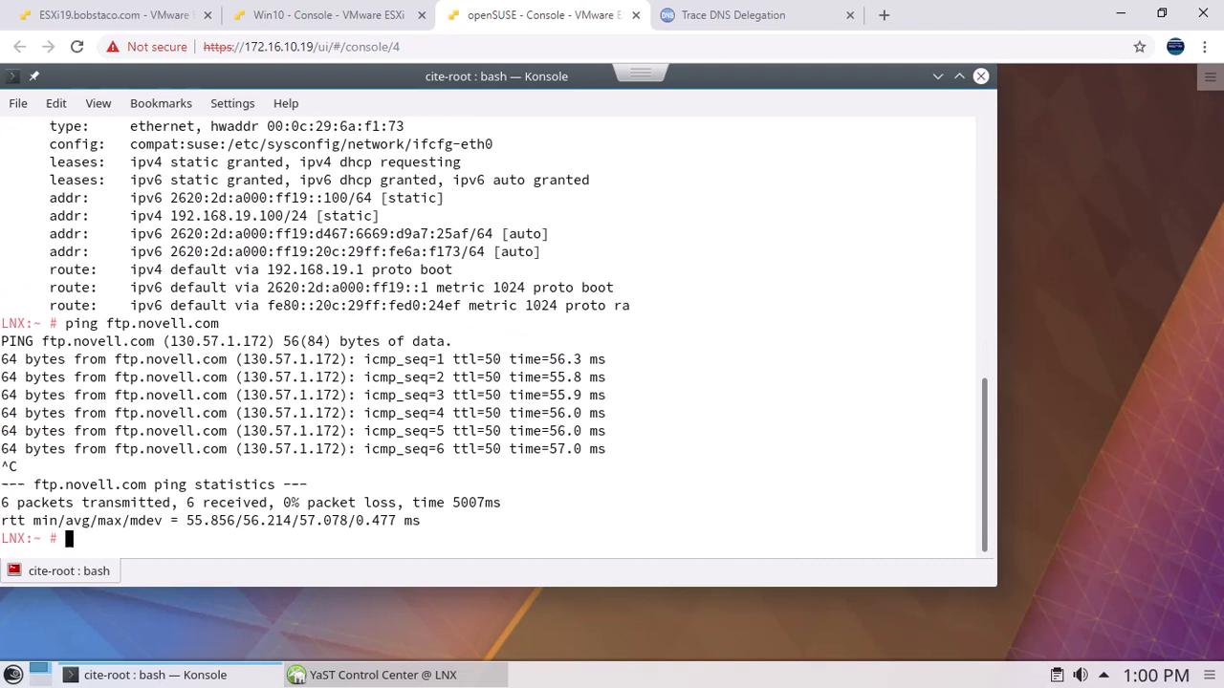
Test IPv6 connectivity by pinging ipv6.google.com, and stop the ping after several replies
type("ping ipv6.google.com")
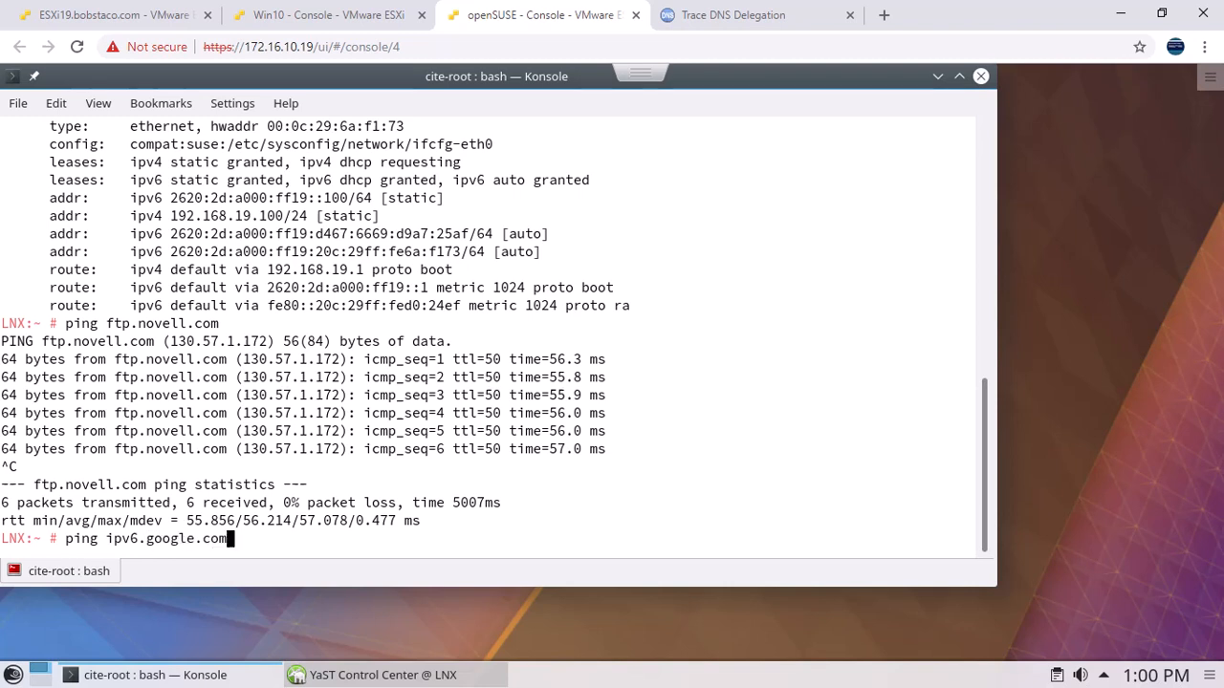
key("Return")
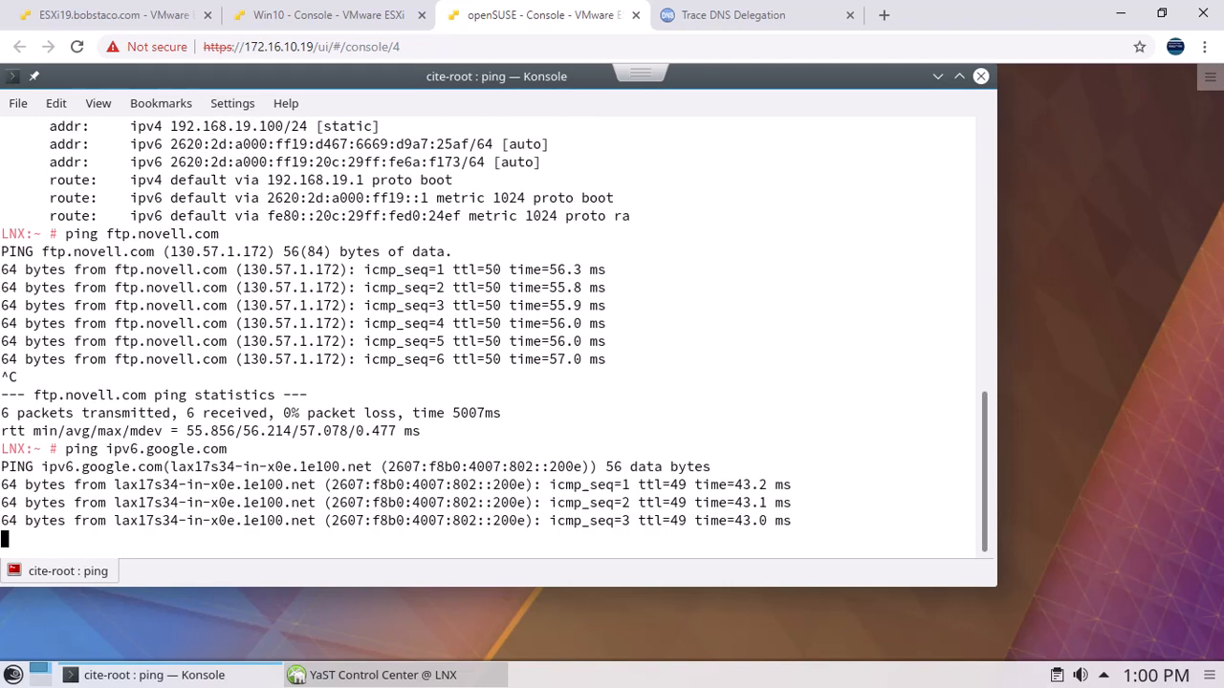
key("ctrl+c")
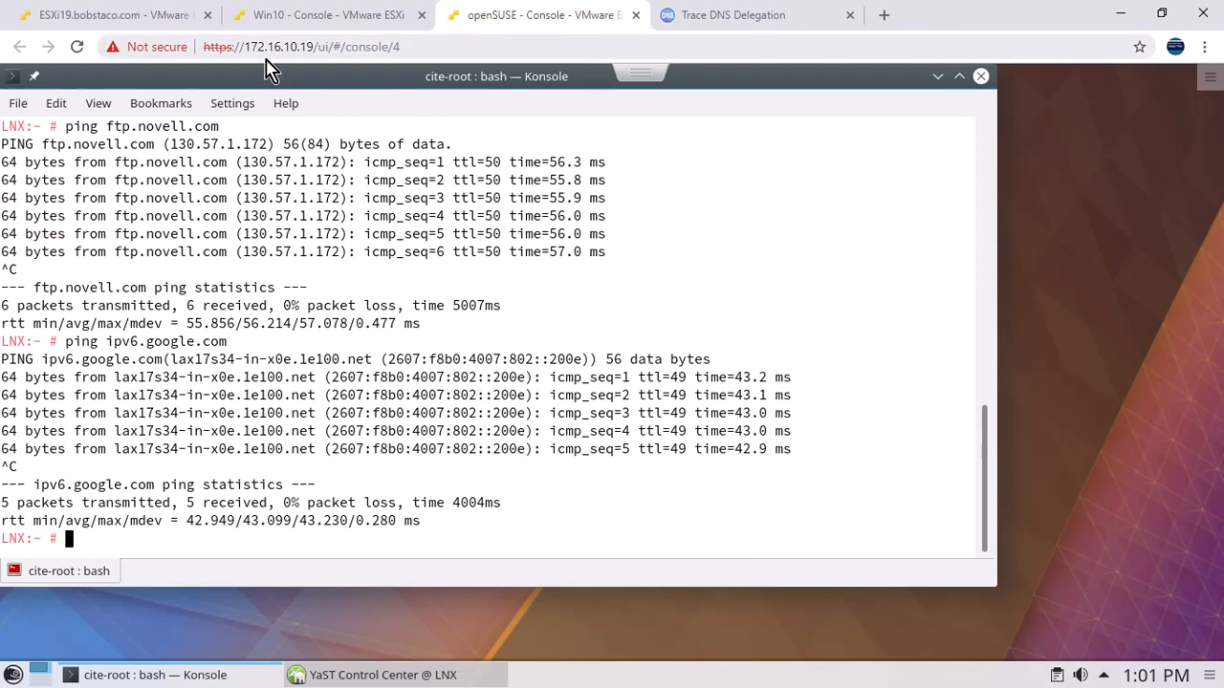
Switch to the Win10 console and open the WAN firewall rules in pfSense
left_click(300, 15)
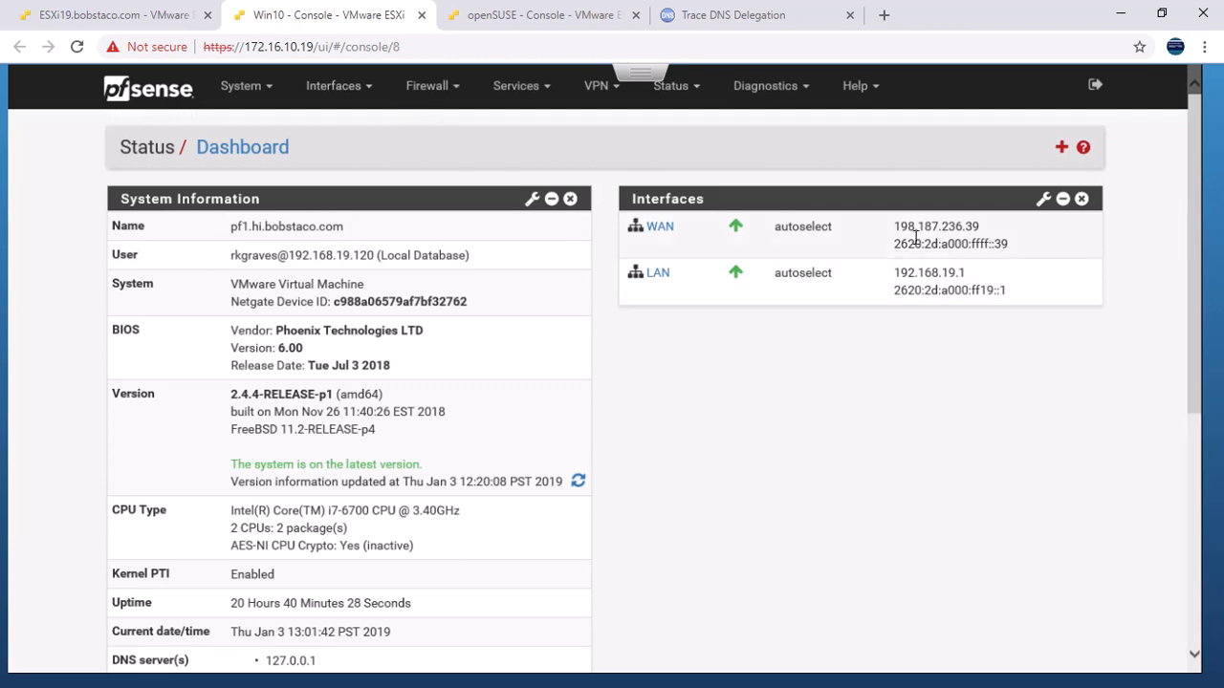
left_click(430, 86)
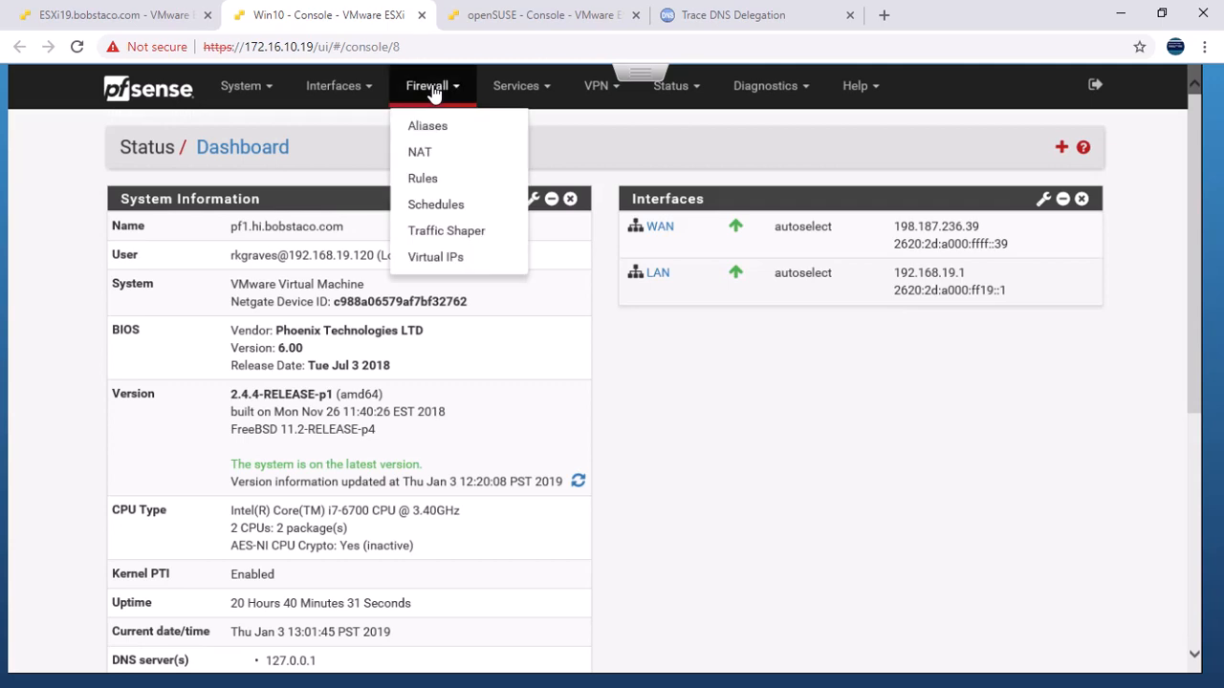
left_click(427, 181)
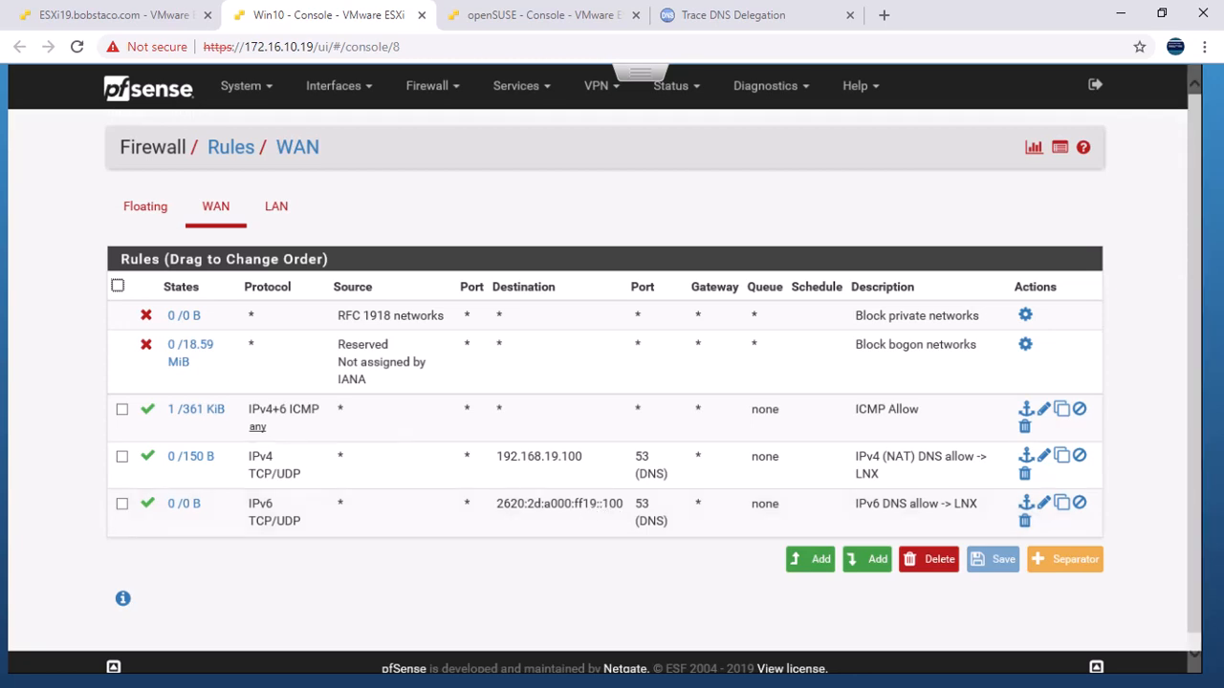
Bring up the remote desktop's command prompt, try to ping 198.187.236.38, and interrupt the ping
left_click_drag(0, 40, 589, 88)
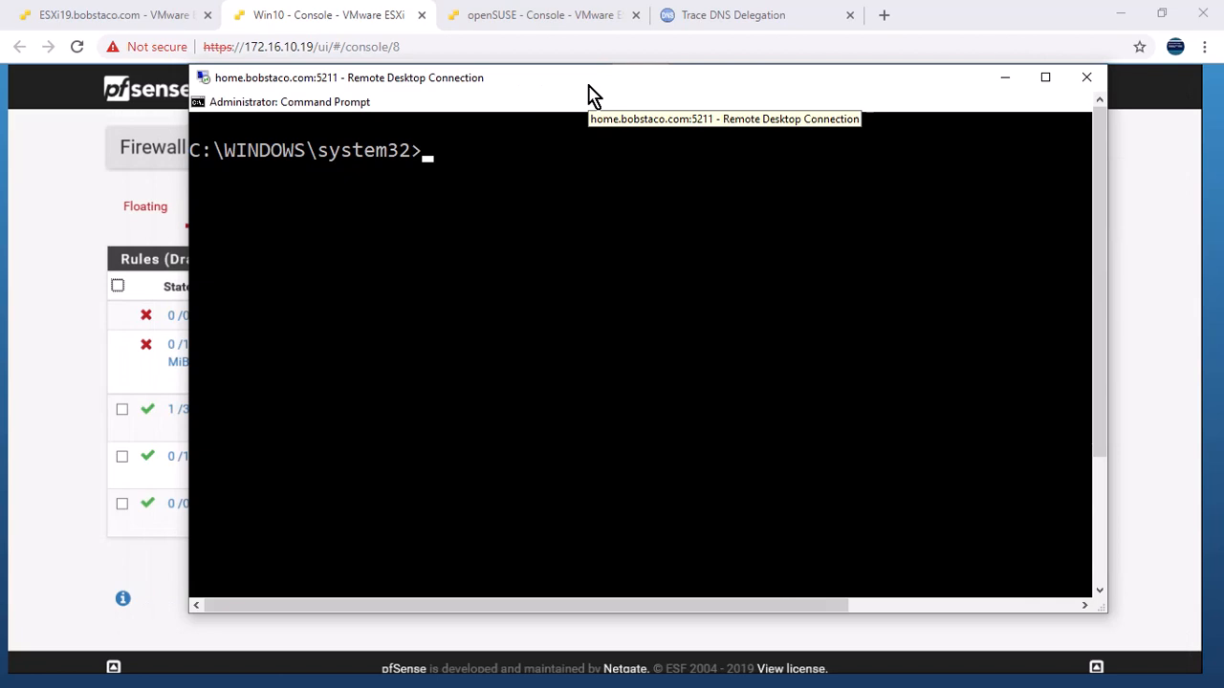
left_click(543, 201)
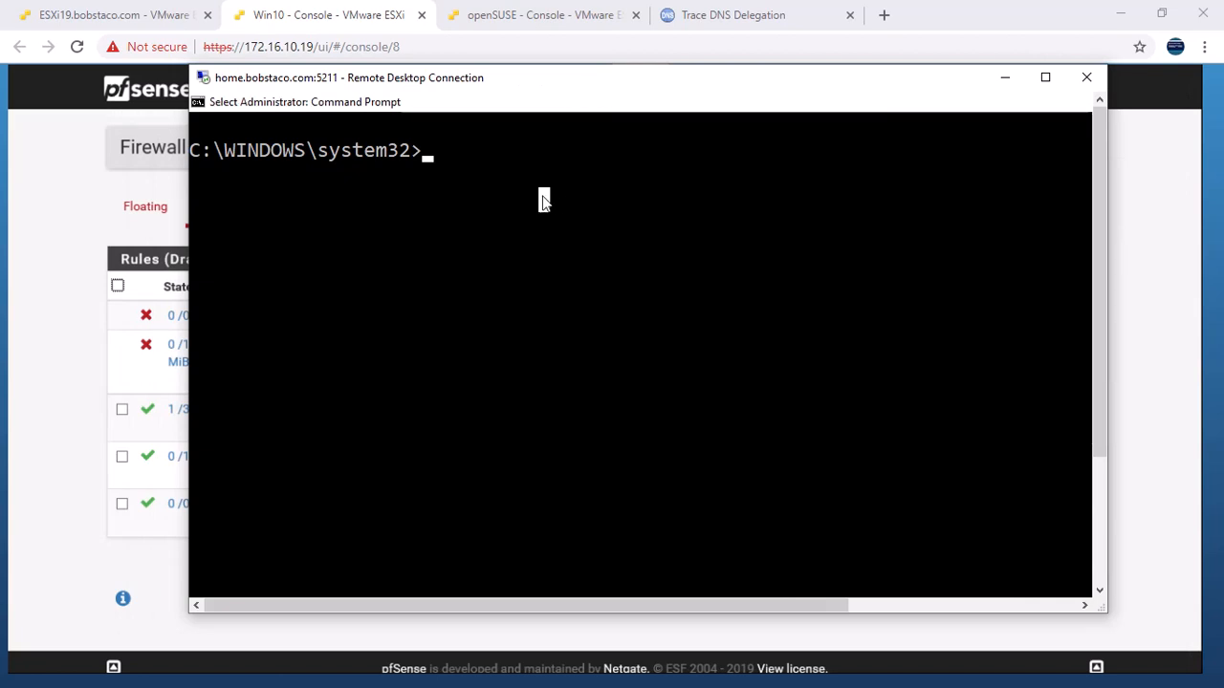
key("ctrl+v")
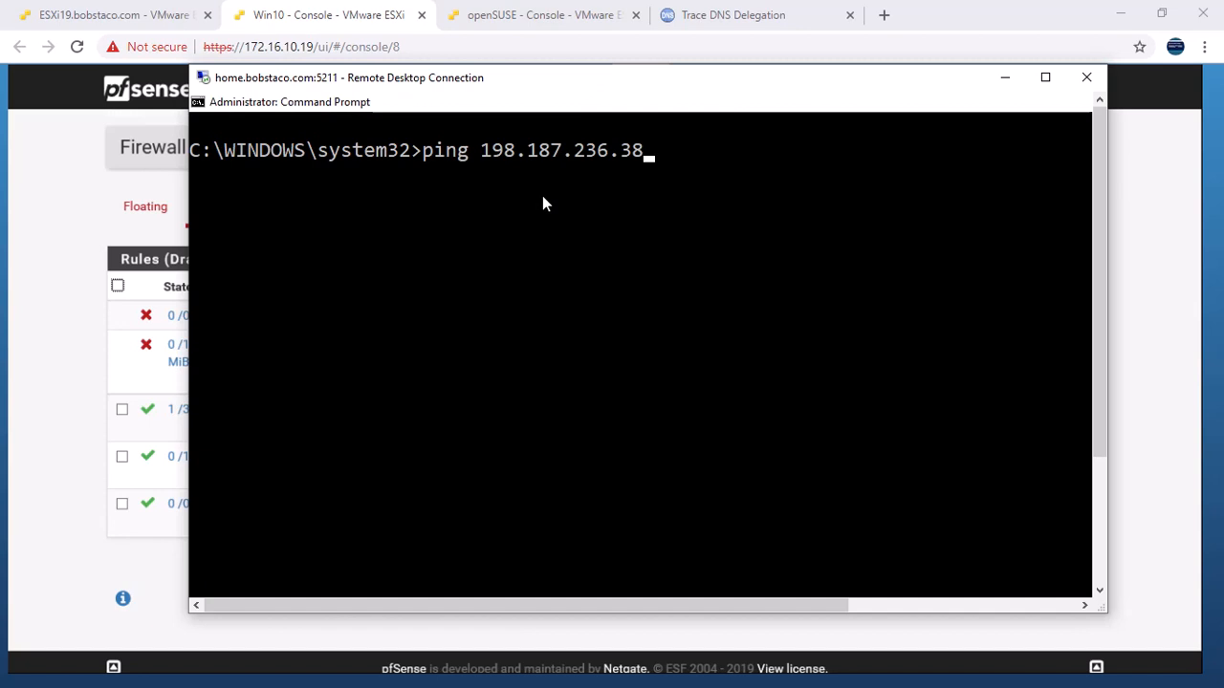
key("Return")
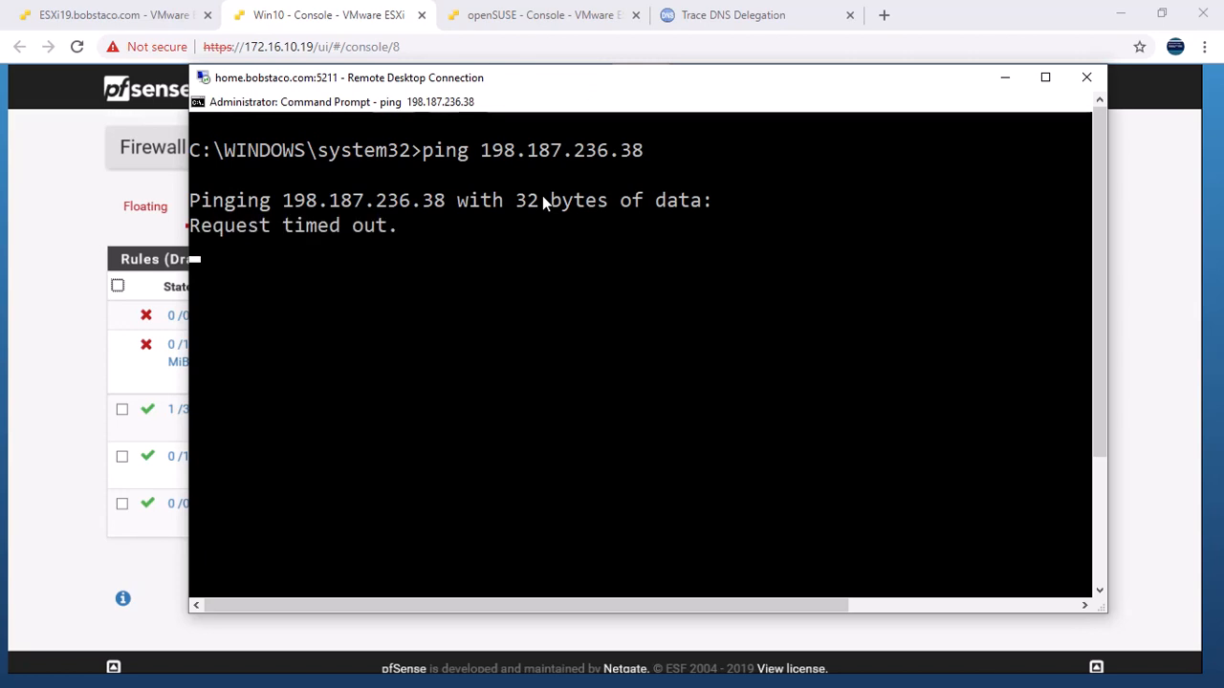
key("ctrl+c")
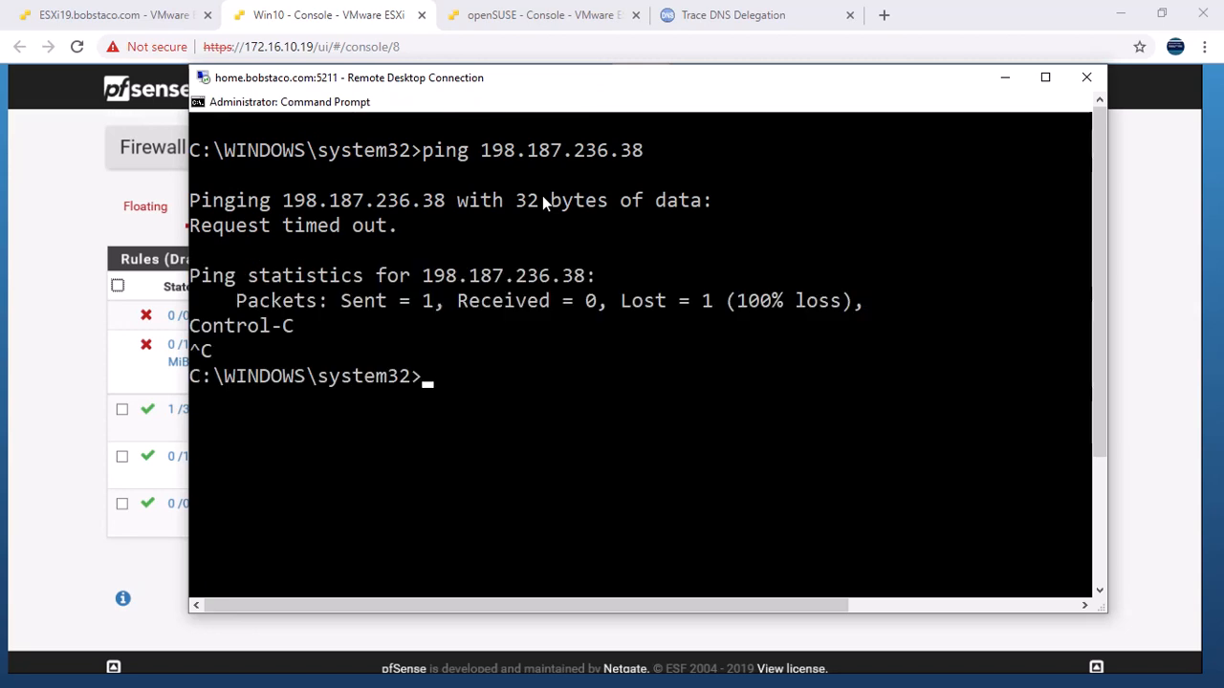
Ping the firewall's WAN IPv4 address 198.187.236.39 from the remote command prompt and review the statistics
key("Up")
key("BackSpace")
type("9")
key("Return")
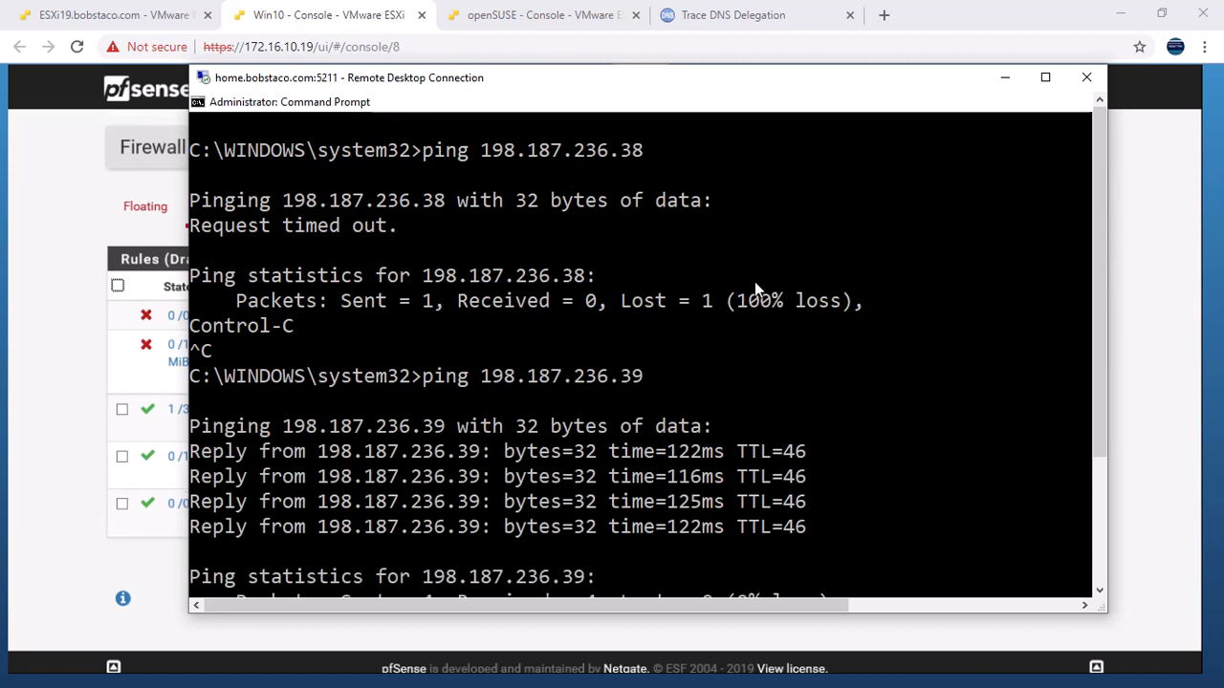
scroll(744, 270, "down", 3)
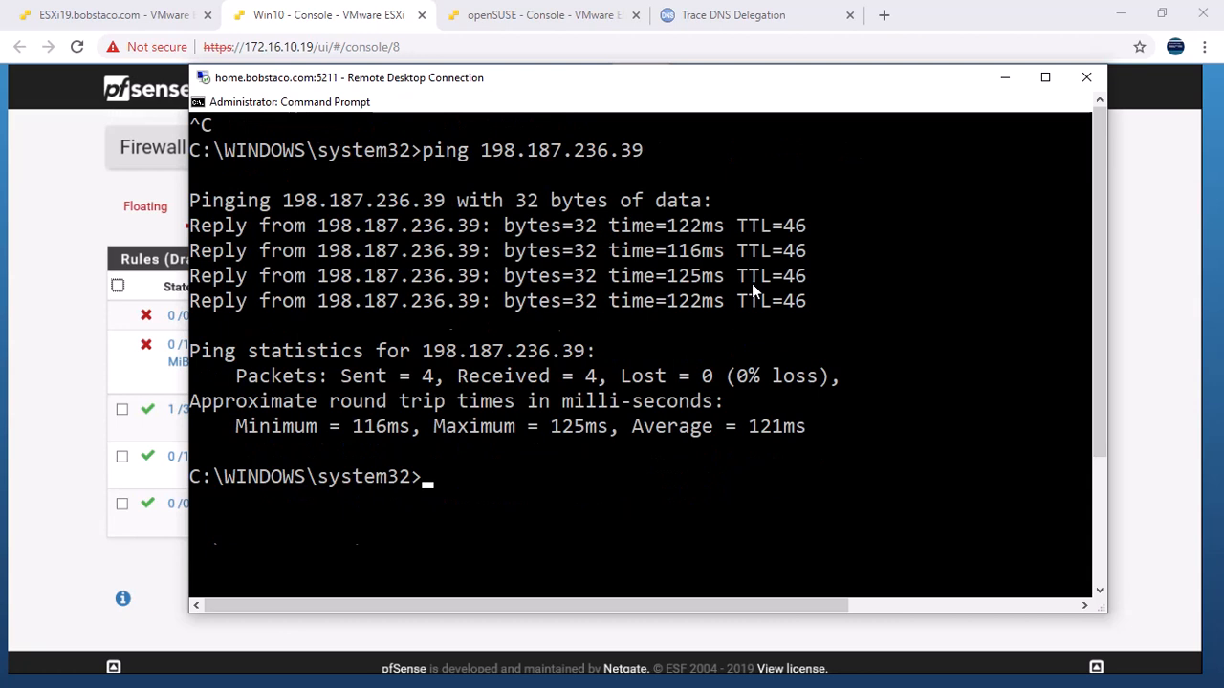
Ping the openSUSE server's static IPv6 address 2620:2d:a000:ff19::100 from the remote command prompt
key("Up")
key("Up")
key("Up")
key("Up")
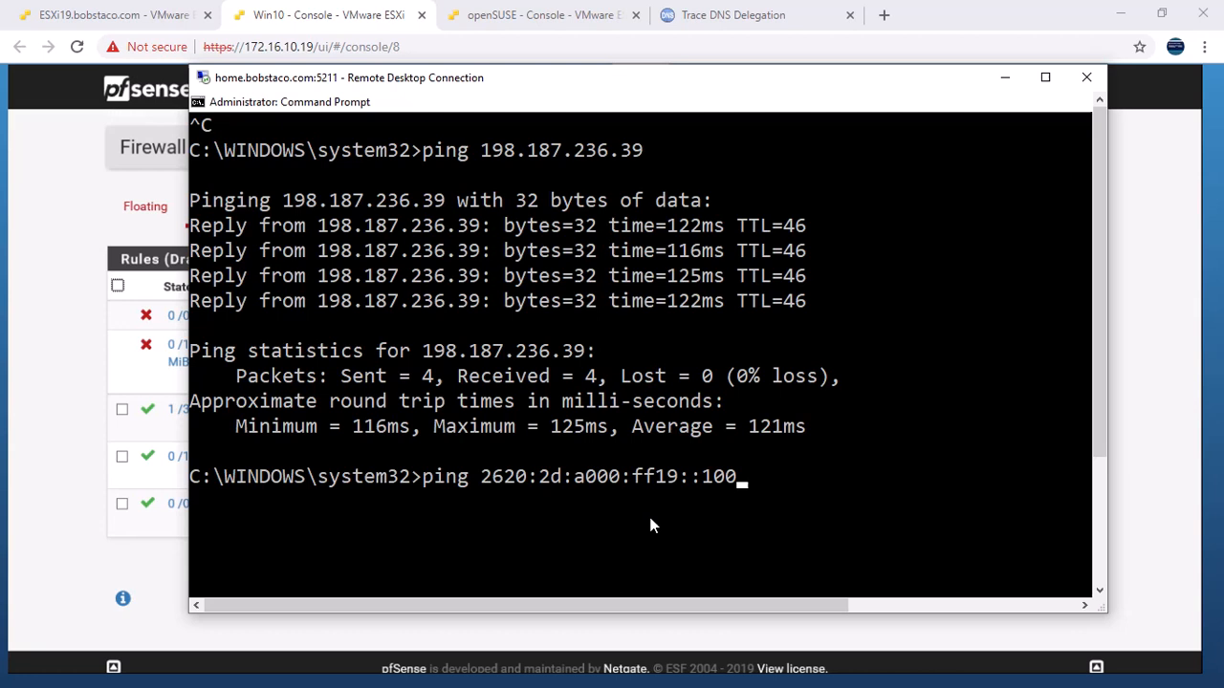
key("Return")
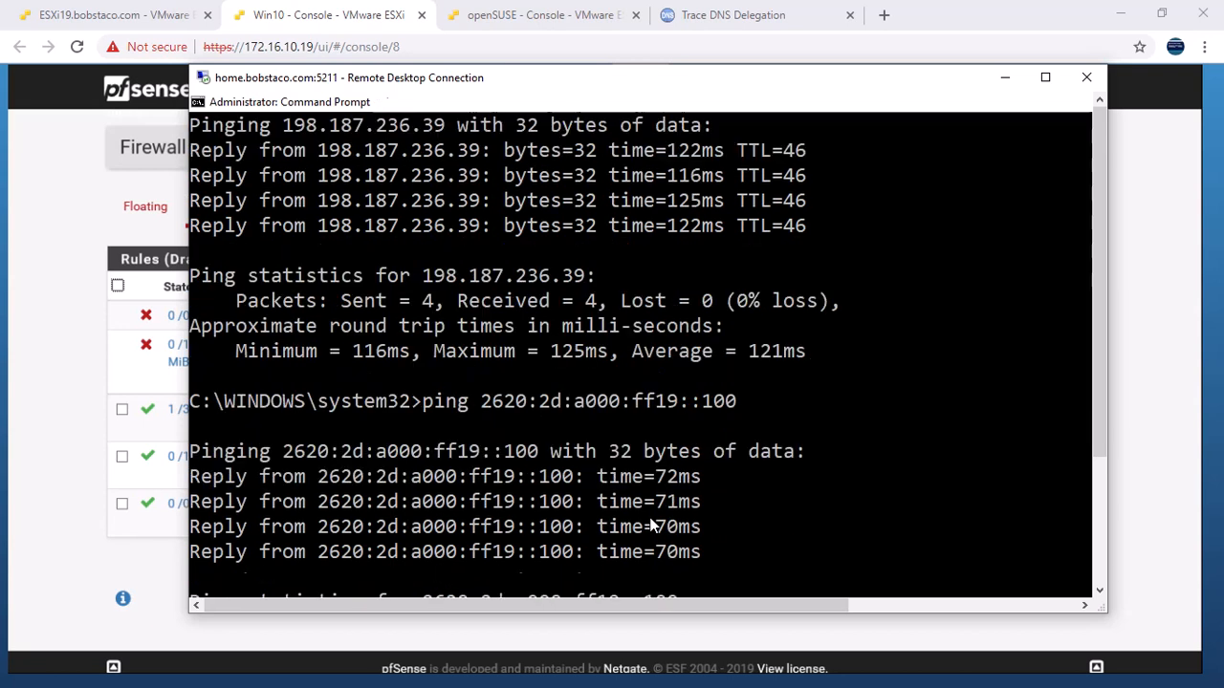
left_click_drag(1100, 411, 1098, 508)
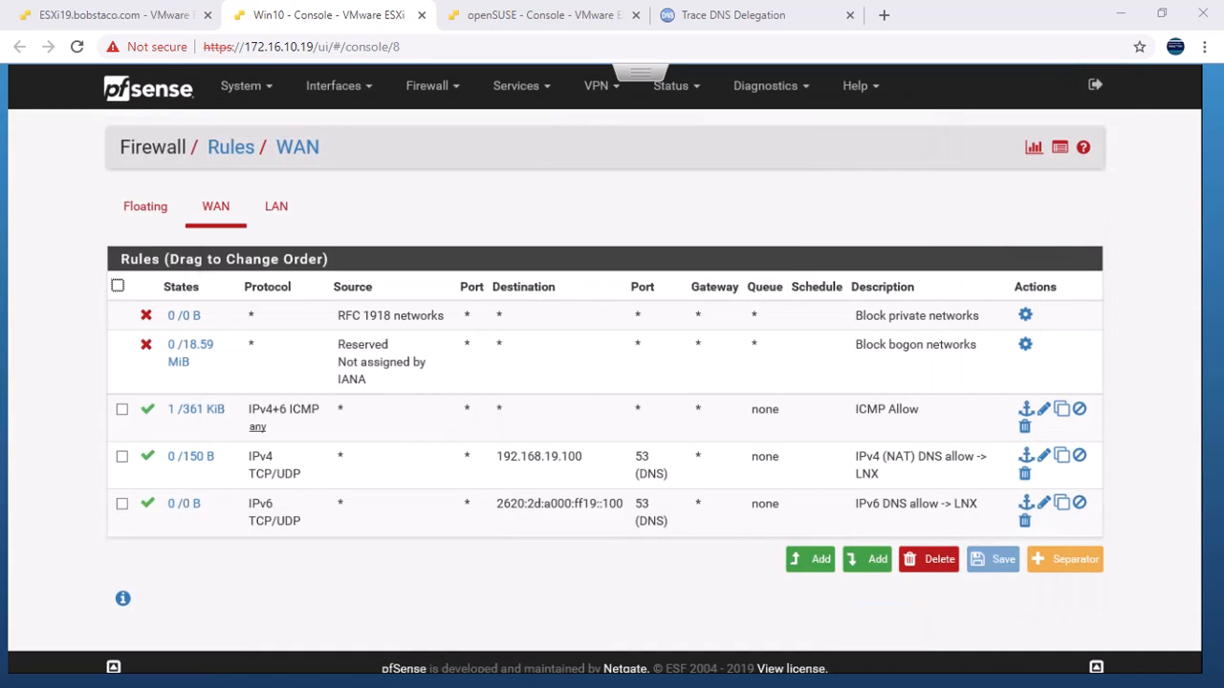
Bracket the IPv4+6 ICMP allow rule in the WAN rules list with red ink strokes at both ends
mouse_move(260, 421)
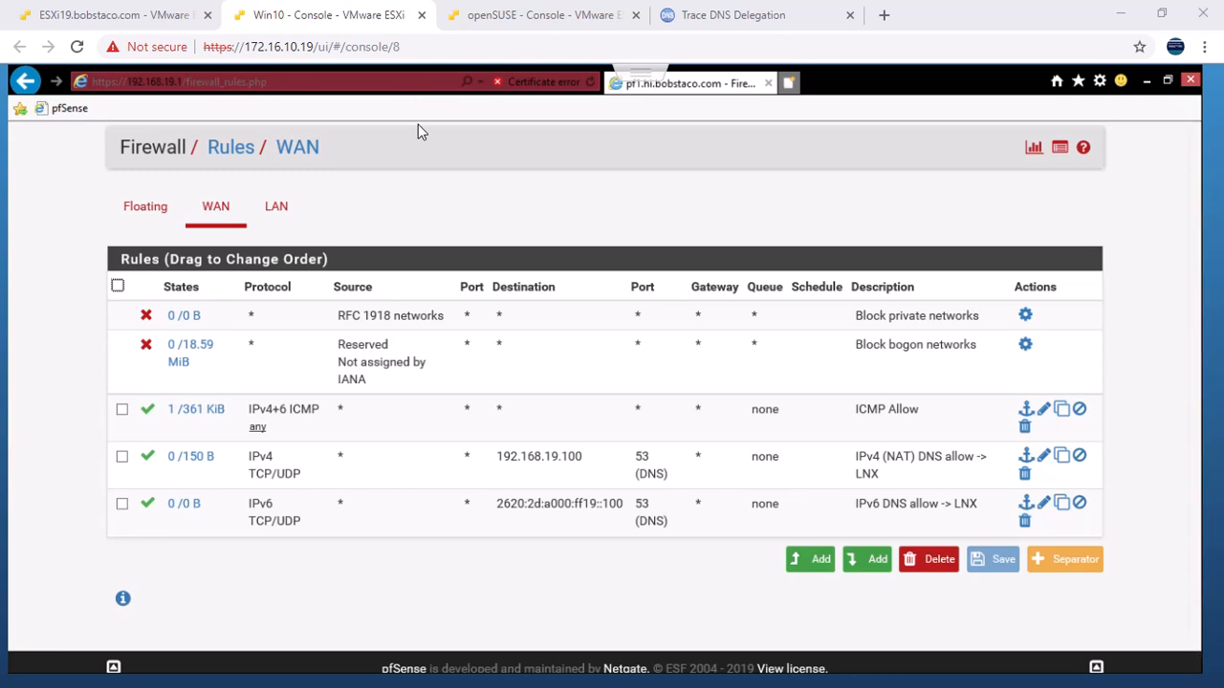
mouse_move(253, 387)
left_mouse_down()
mouse_move(237, 428)
mouse_move(252, 440)
left_mouse_up()
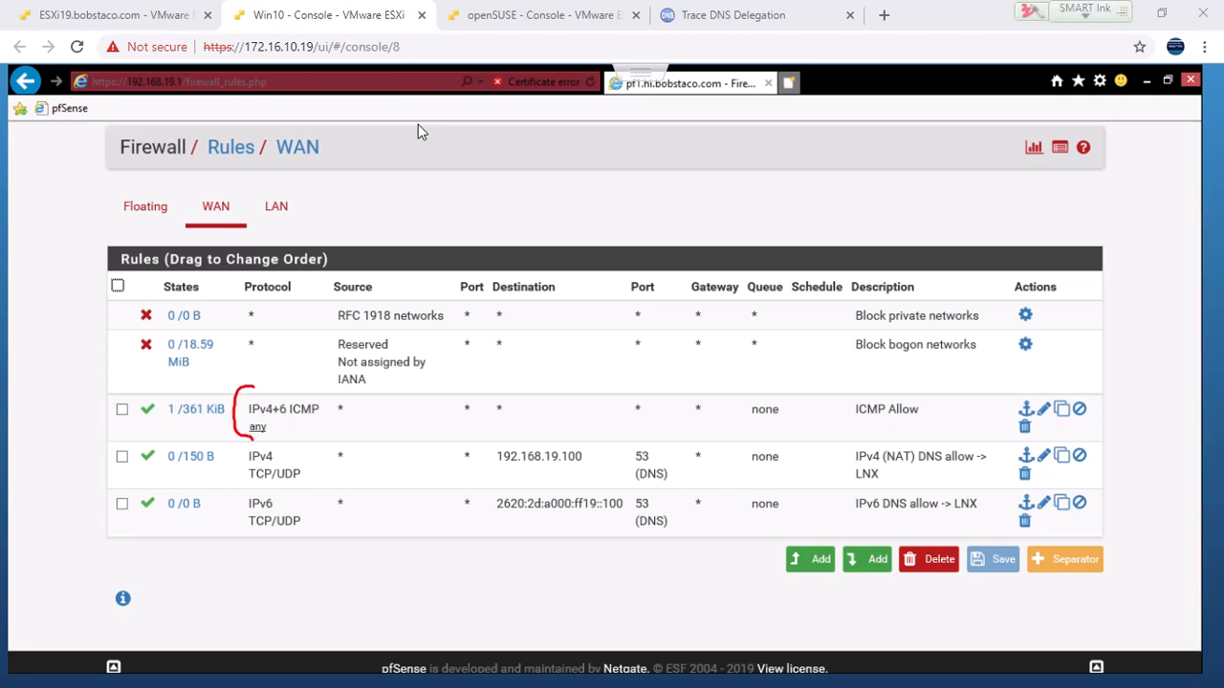
mouse_move(938, 387)
left_mouse_down()
mouse_move(966, 442)
mouse_move(930, 455)
left_mouse_up()
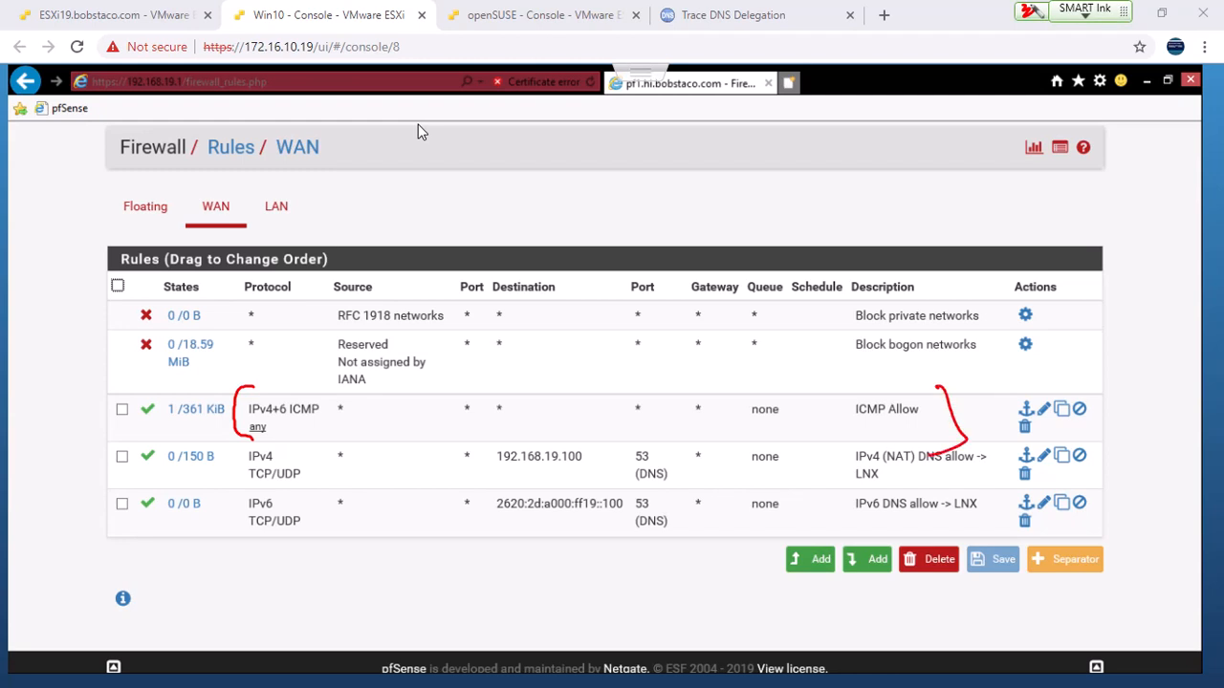